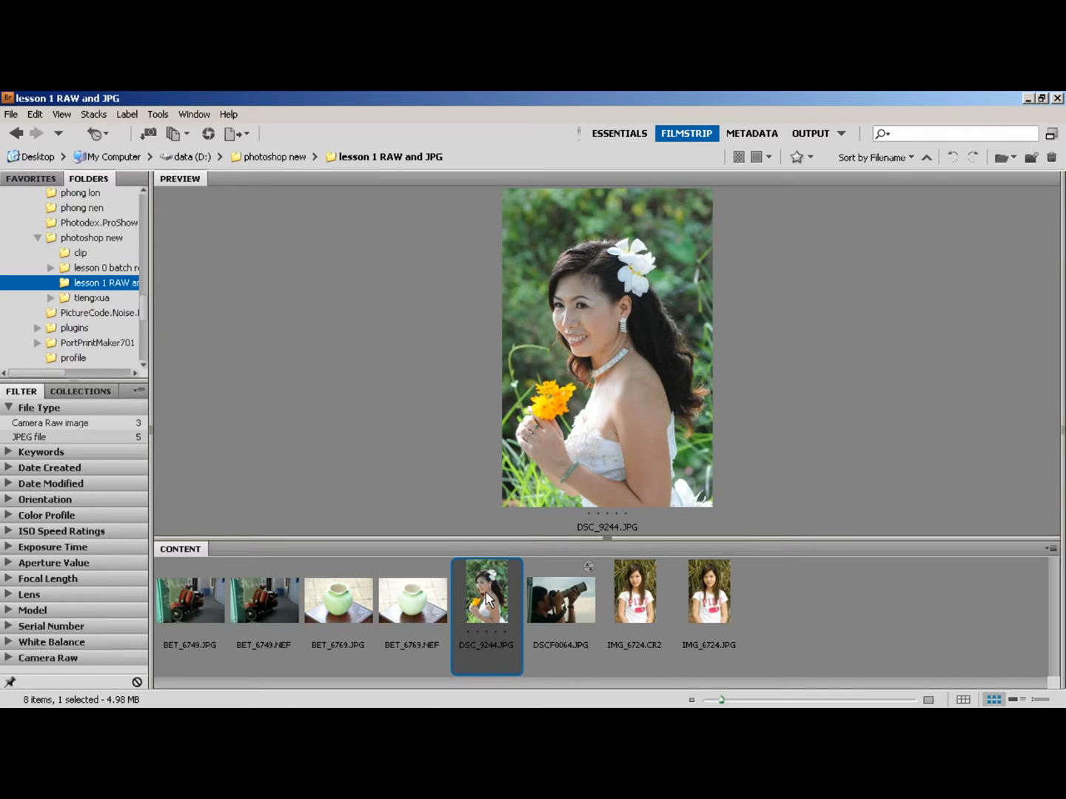
Open the photos DSC_9244.JPG and IMG_6724.CR2 together in Camera Raw
right_click(490, 590)
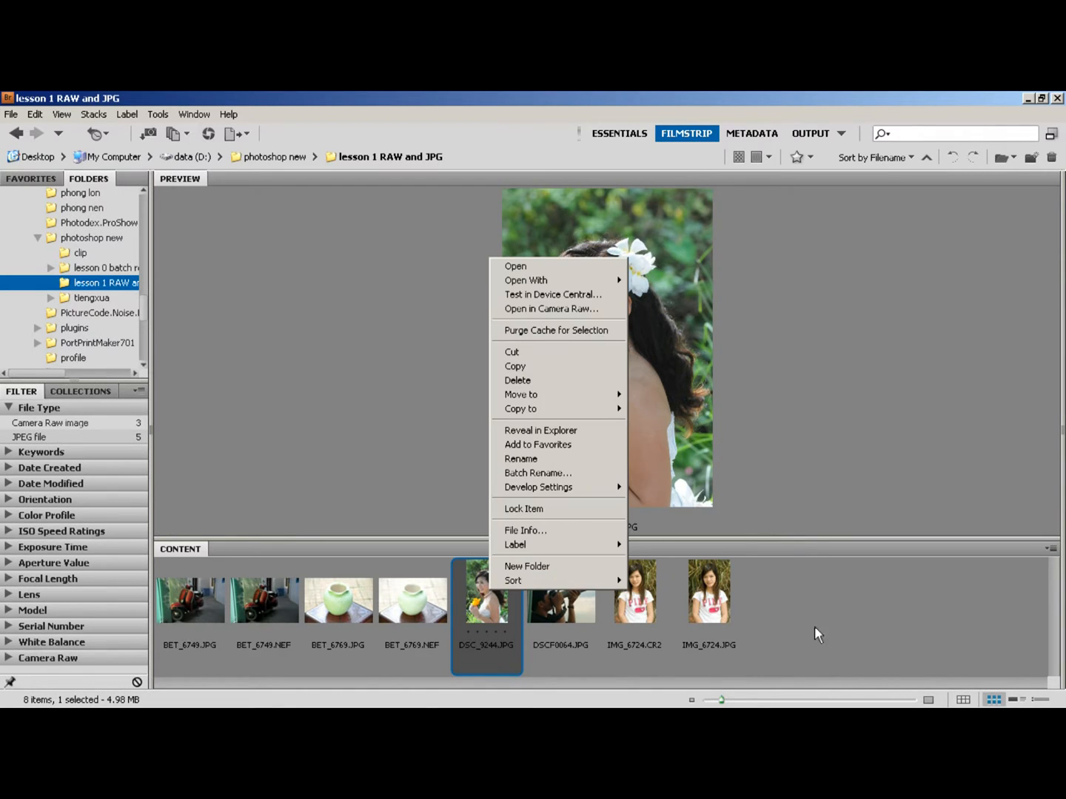
left_click(647, 615)
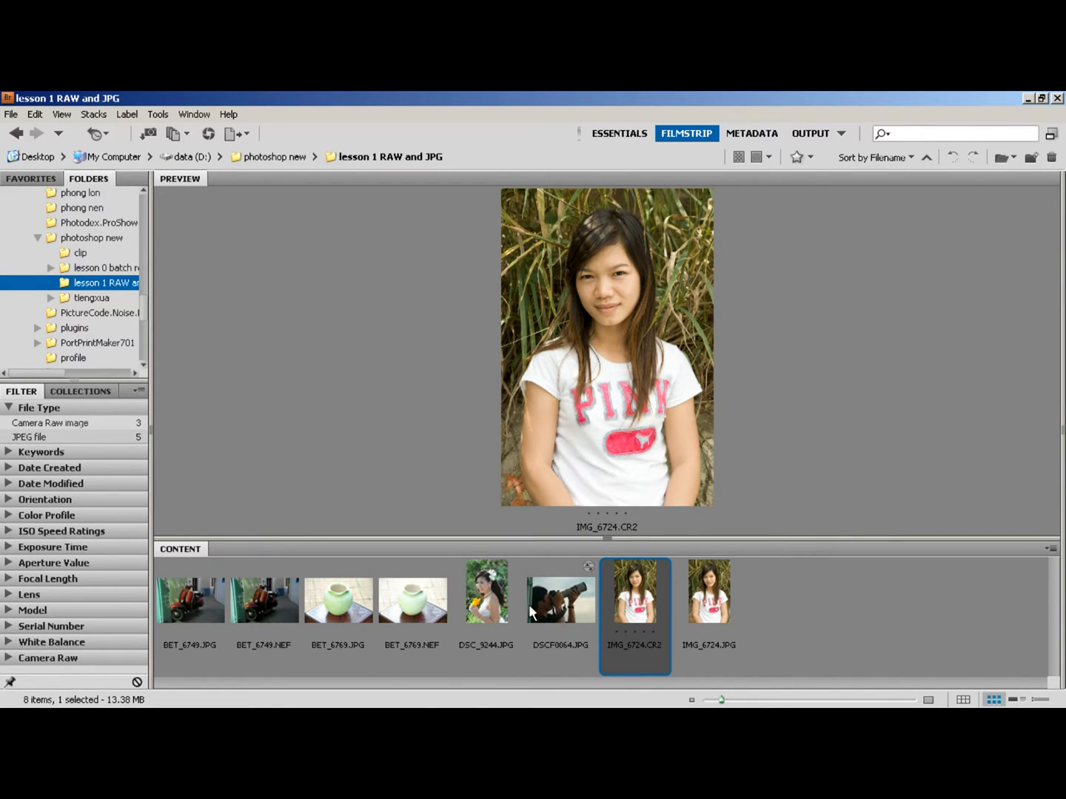
left_click(493, 586)
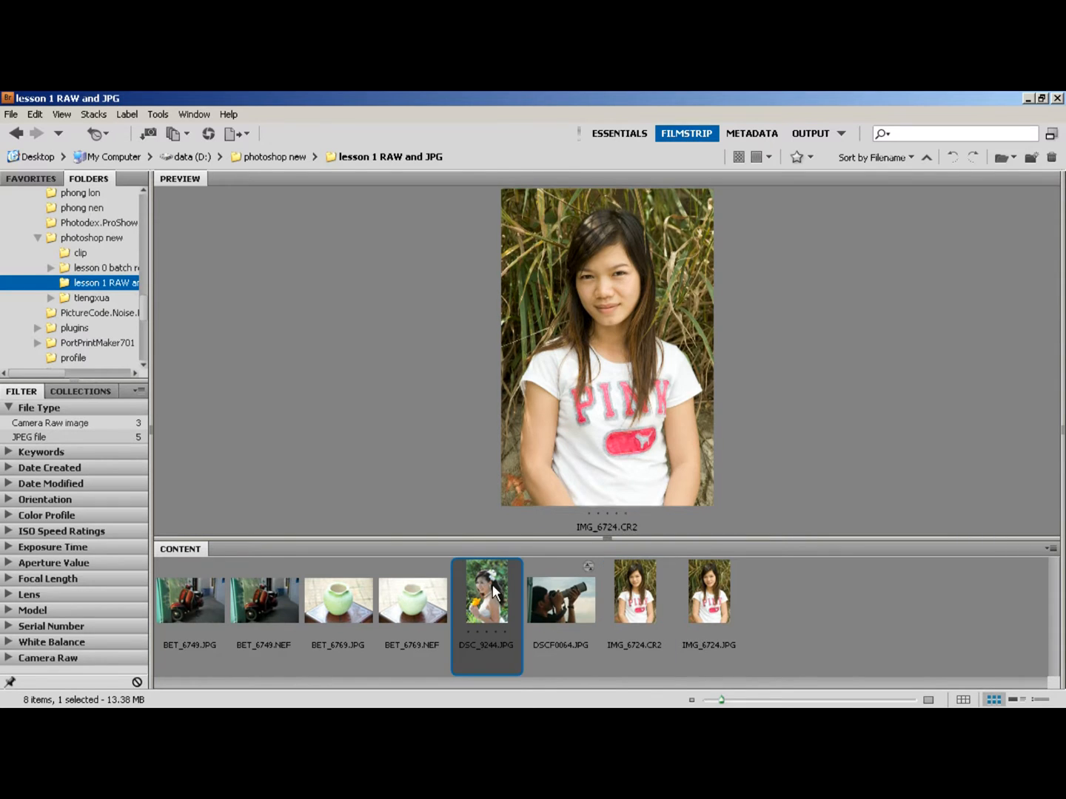
left_click(639, 616, "ctrl")
right_click(643, 617)
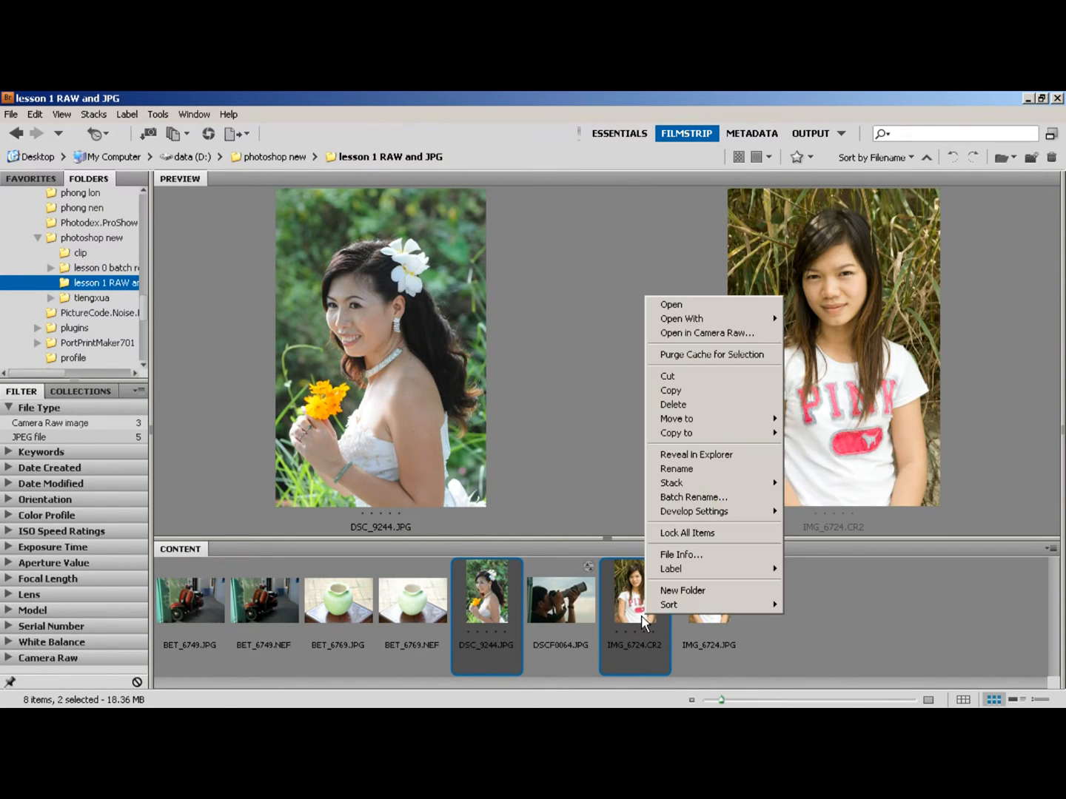
left_click(739, 334)
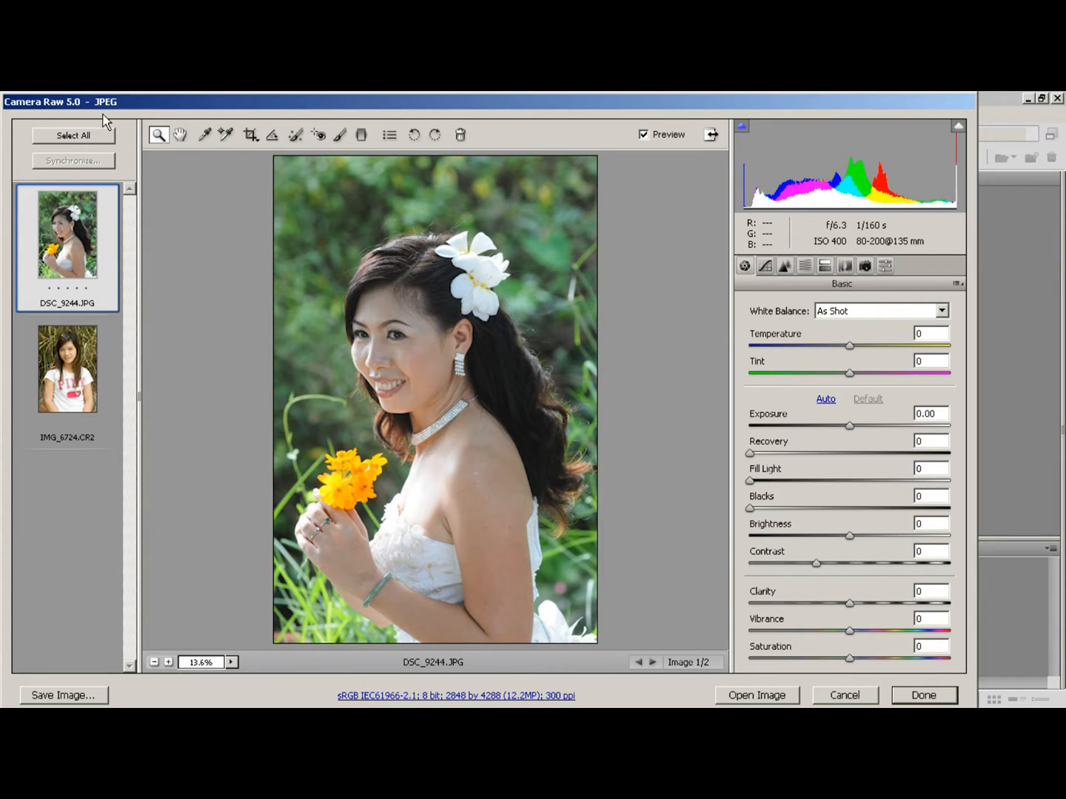
Compare the basic settings of both photos, and apply the Auto tone adjustment to DSC_9244.JPG
left_click(63, 387)
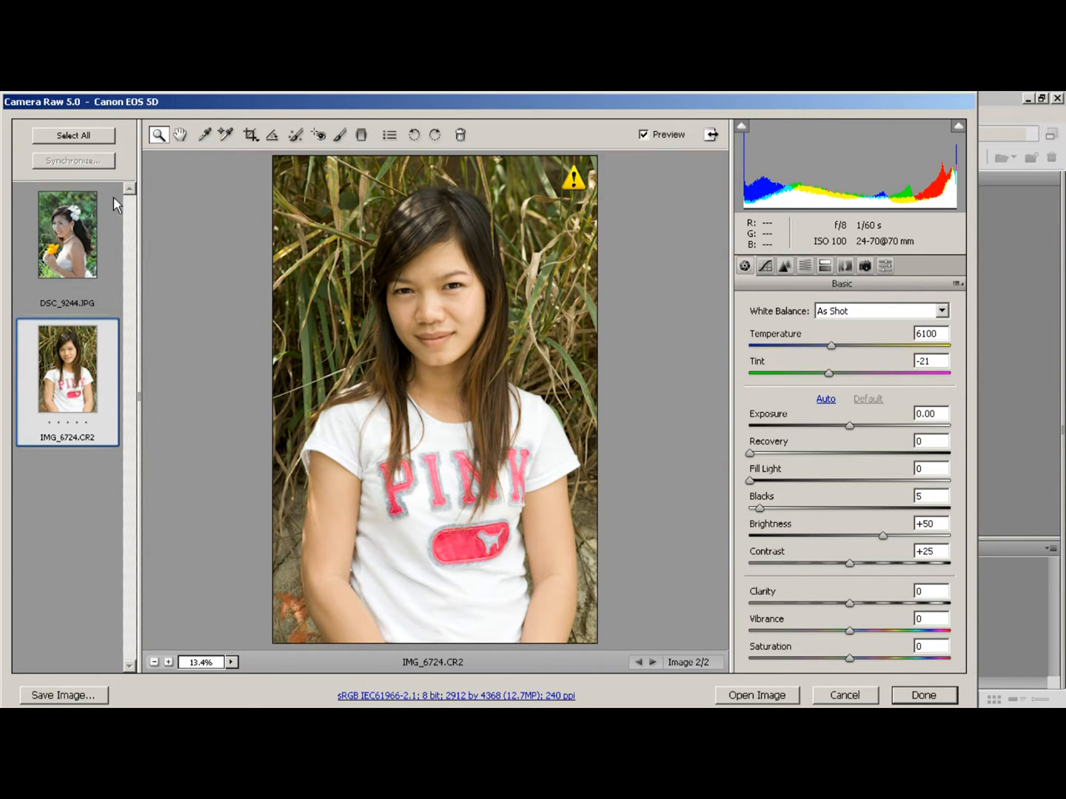
left_click(89, 222)
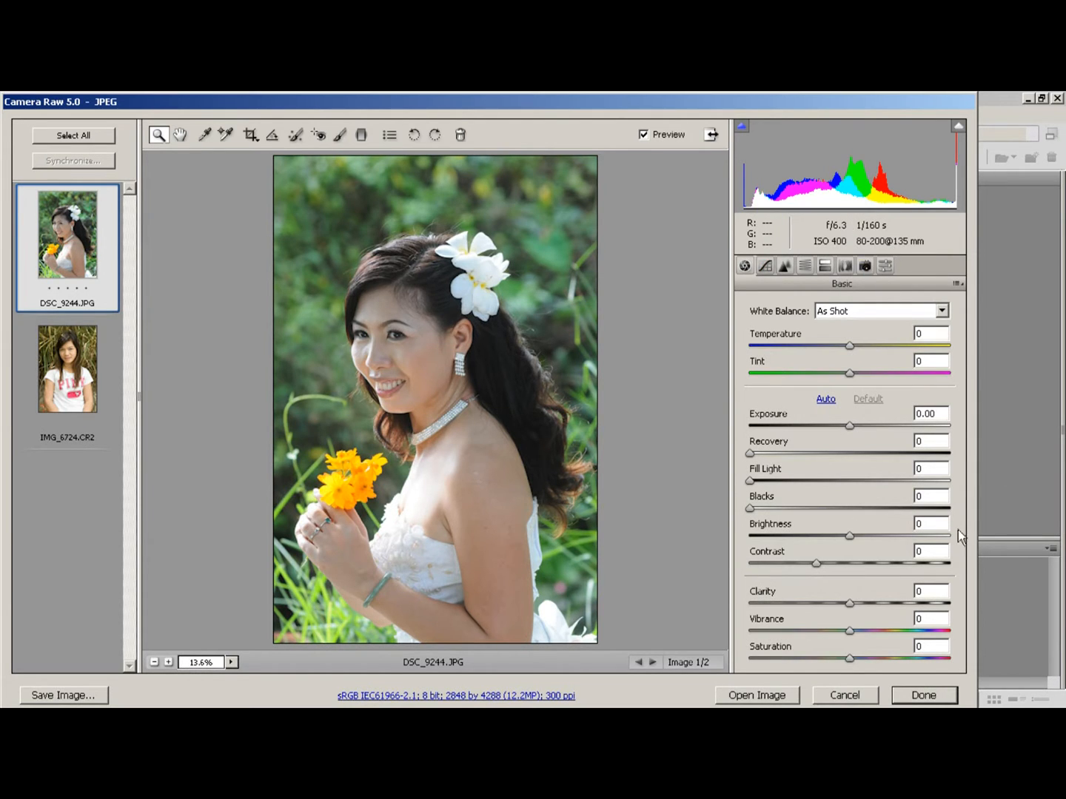
left_click(824, 400)
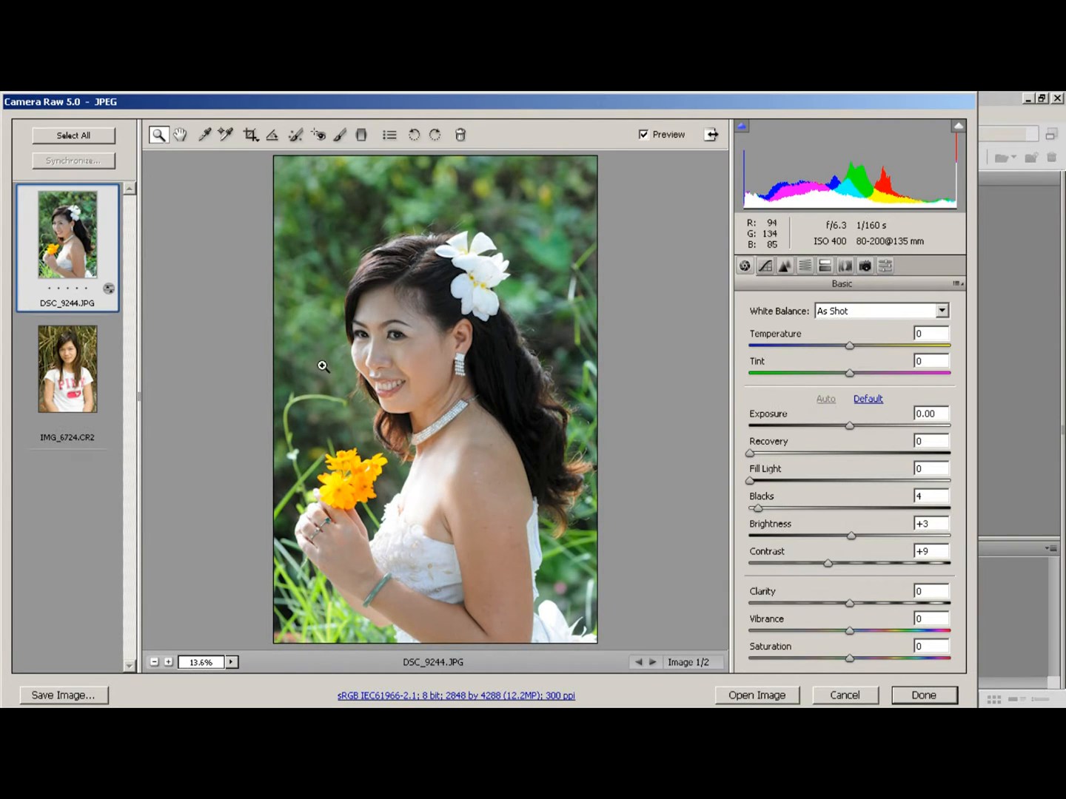
left_click(864, 400)
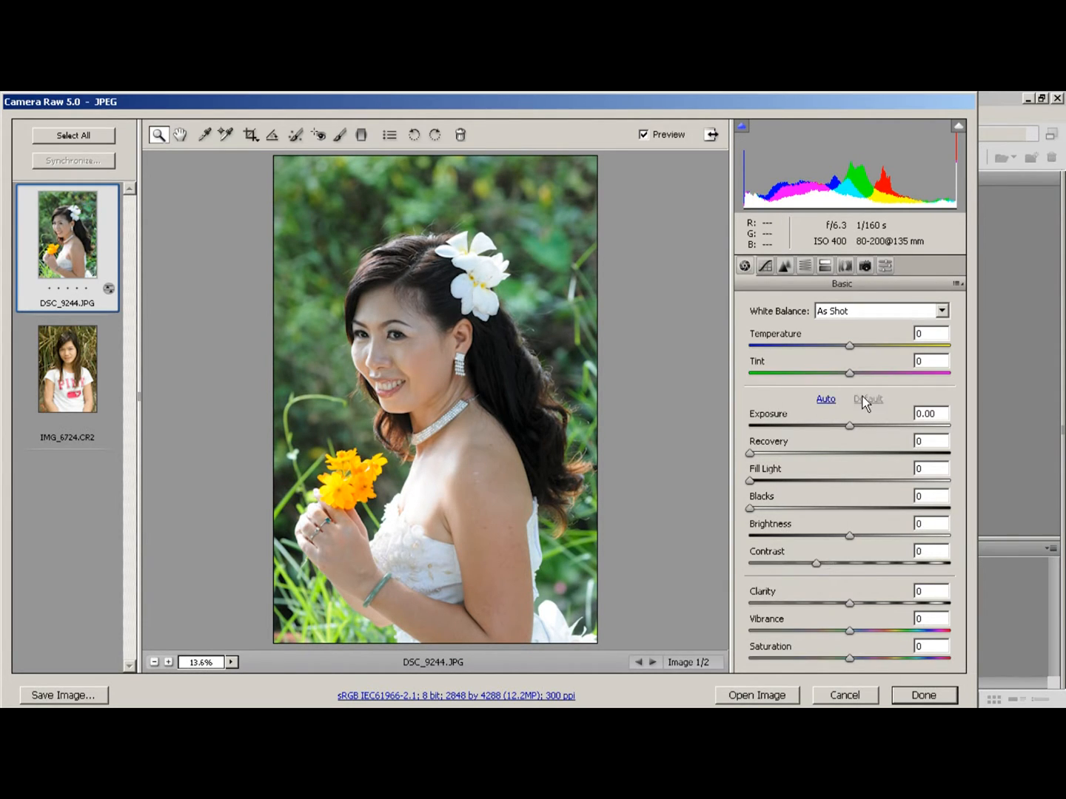
left_click(825, 399)
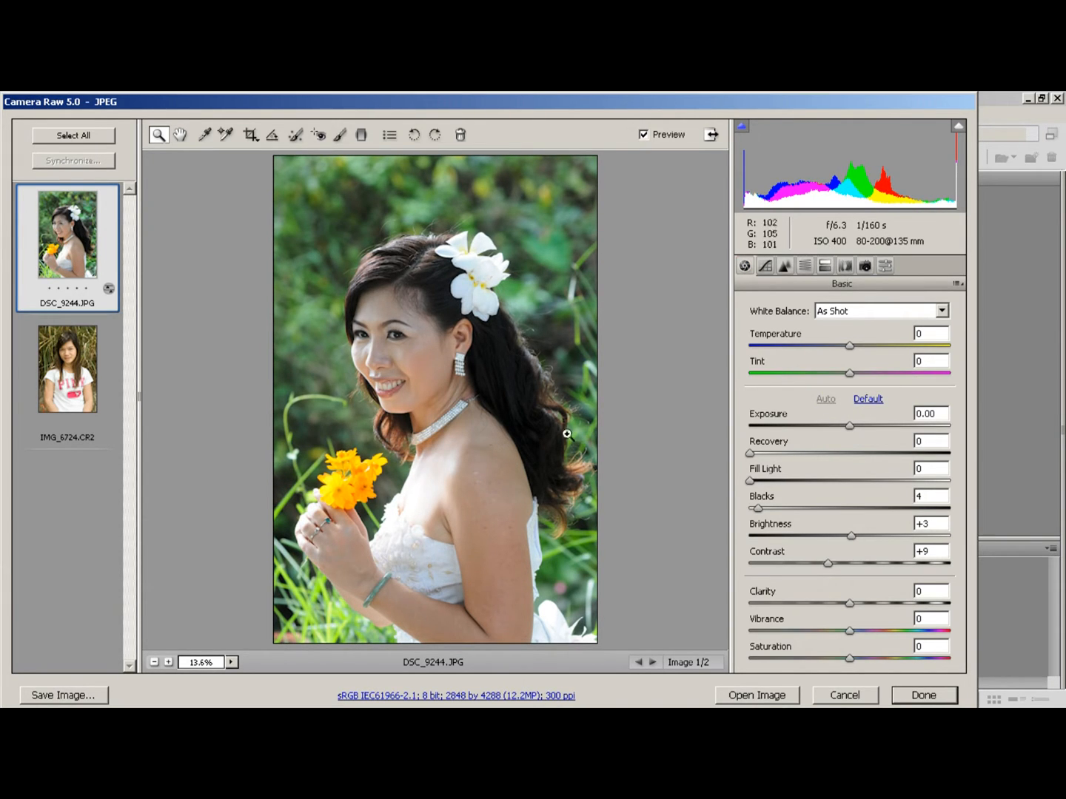
Compare the Auto and Default tone settings on IMG_6724.CR2 and keep Auto
left_click(42, 404)
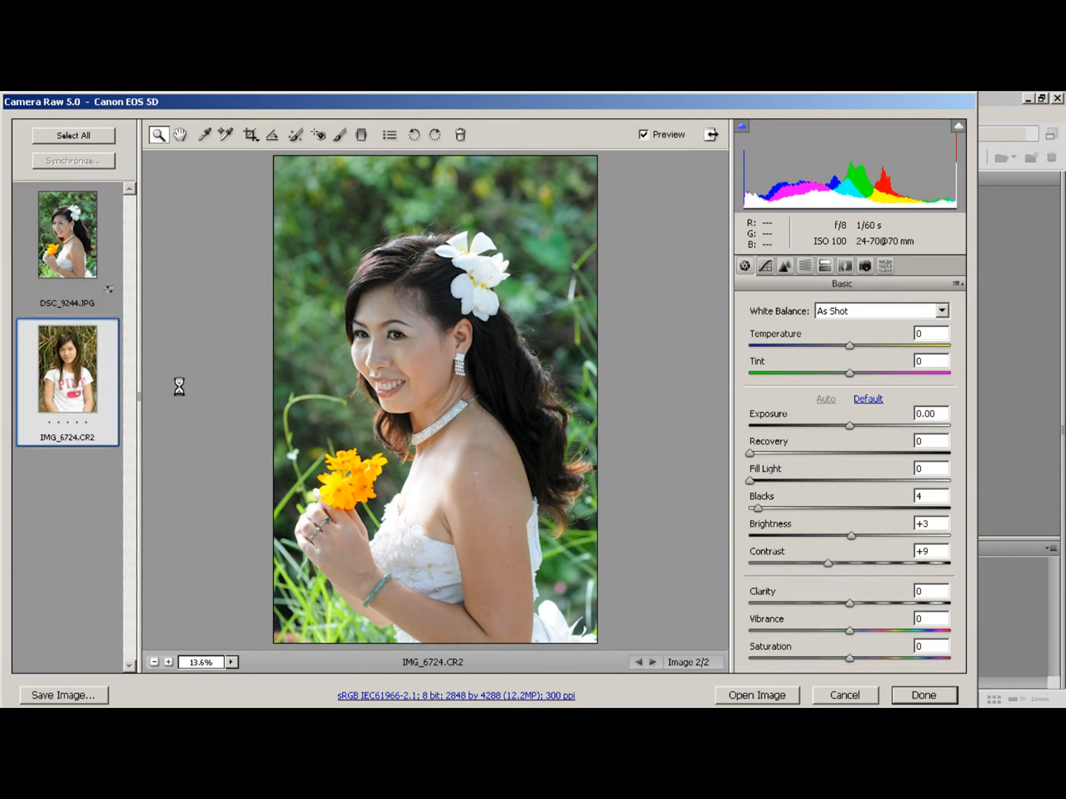
left_click(825, 400)
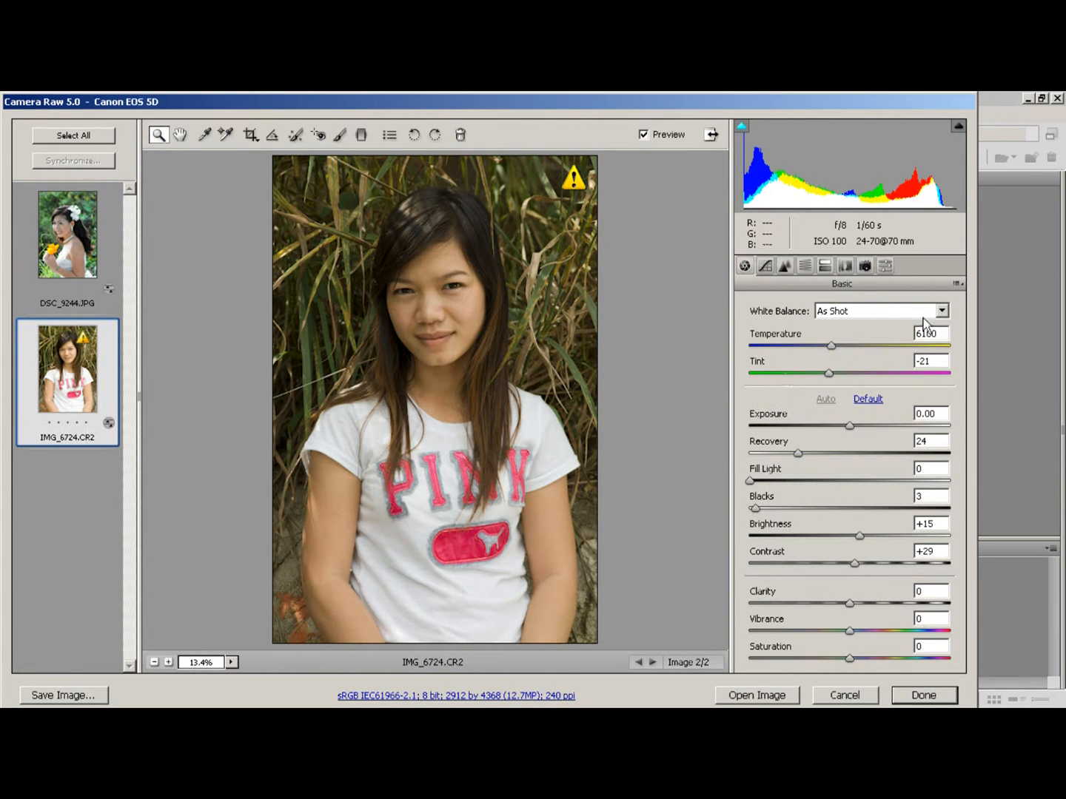
left_click(871, 399)
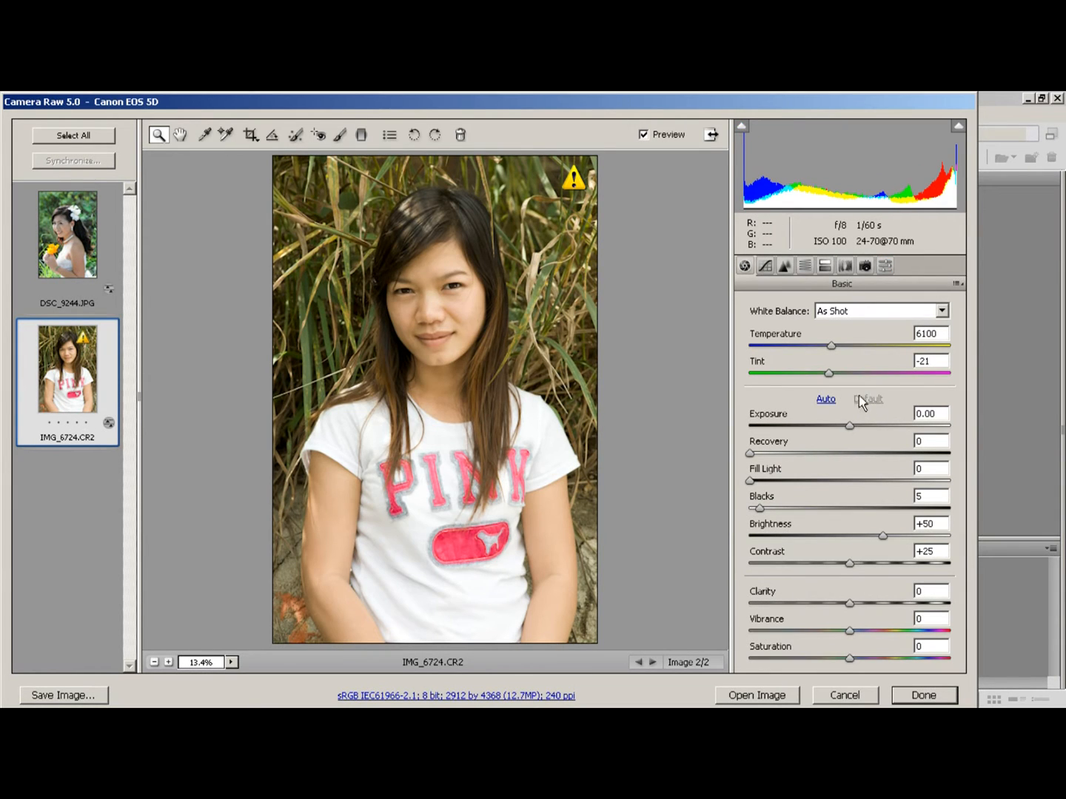
left_click(824, 401)
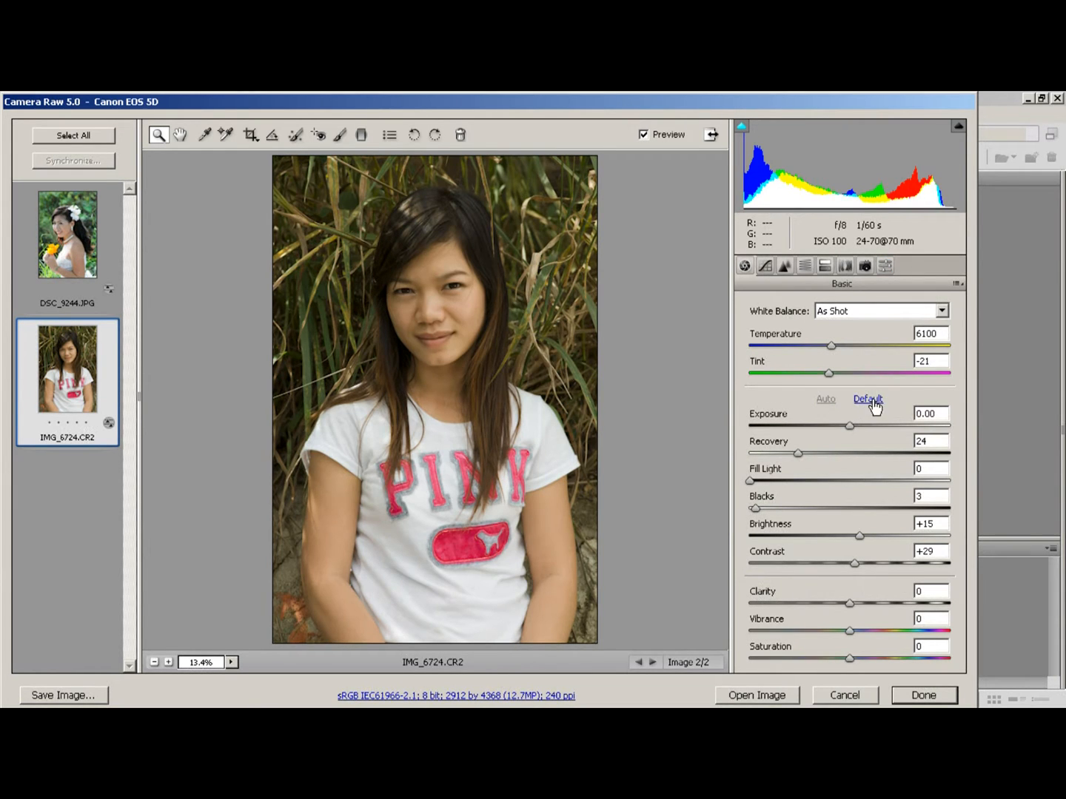
left_click(866, 400)
left_click(826, 401)
double_click(934, 335)
Look through the Tone Curve, Detail and HSL / Grayscale settings of DSC_9244.JPG, and return to the Basic adjustments
left_click(58, 219)
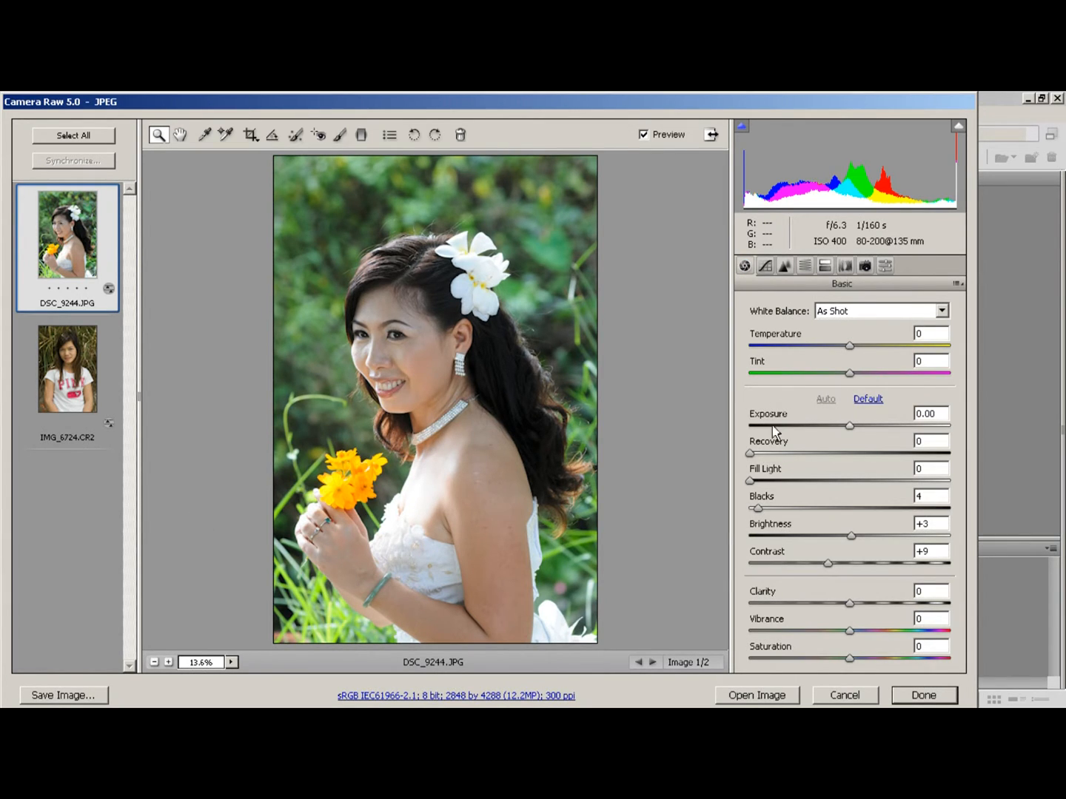
left_click(764, 265)
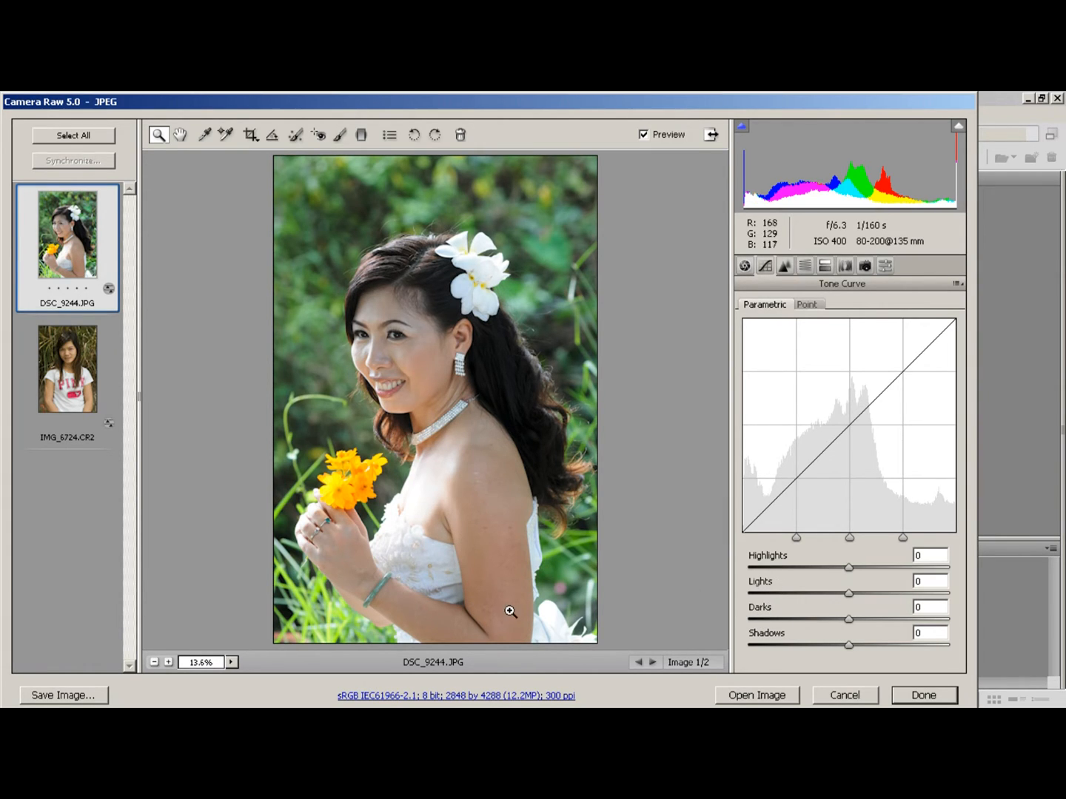
left_click(784, 265)
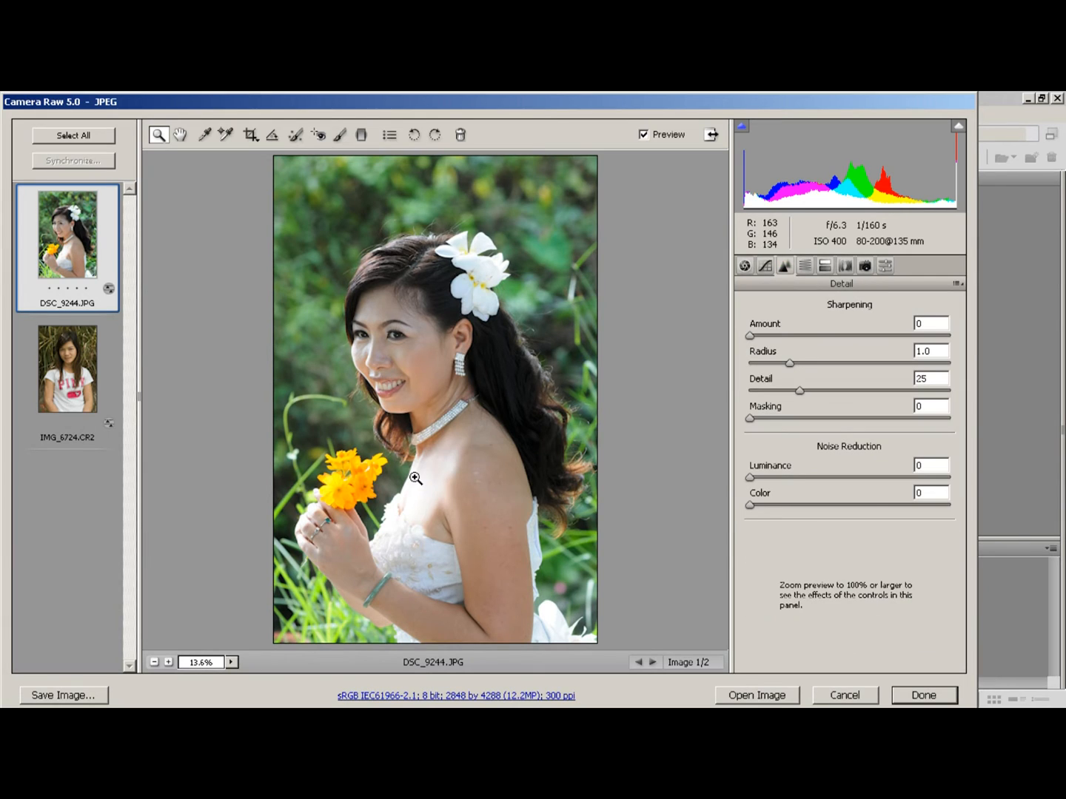
left_click(808, 269)
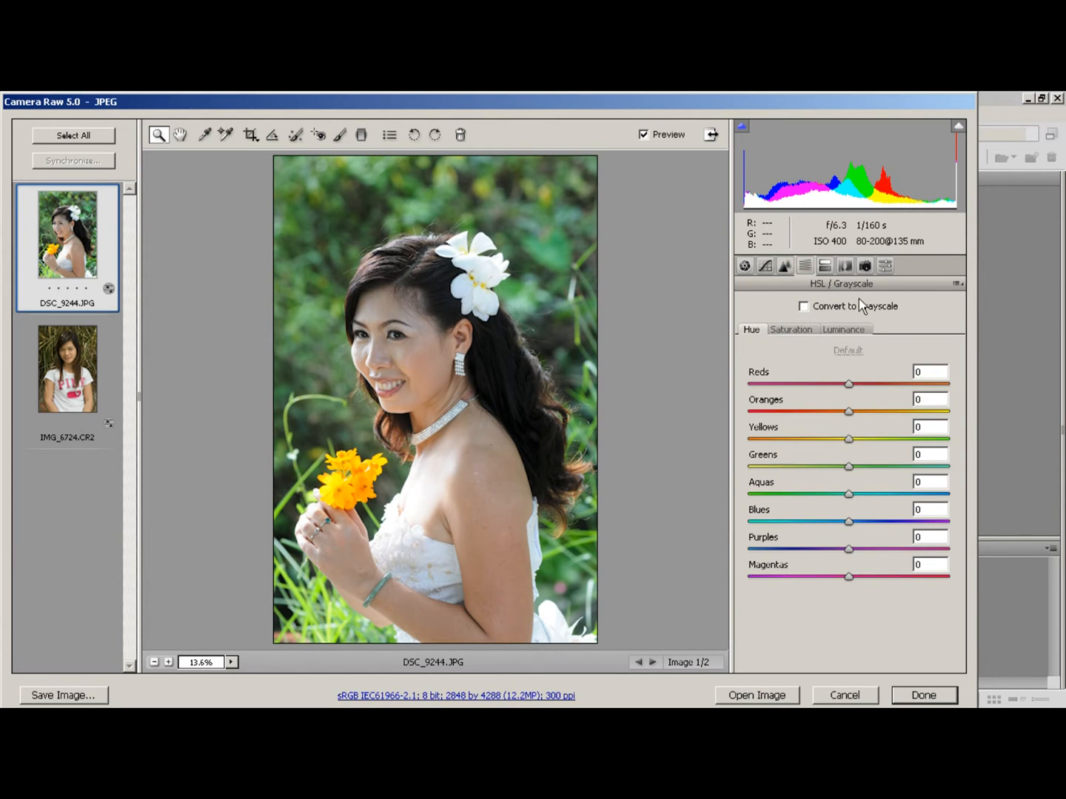
left_click(745, 266)
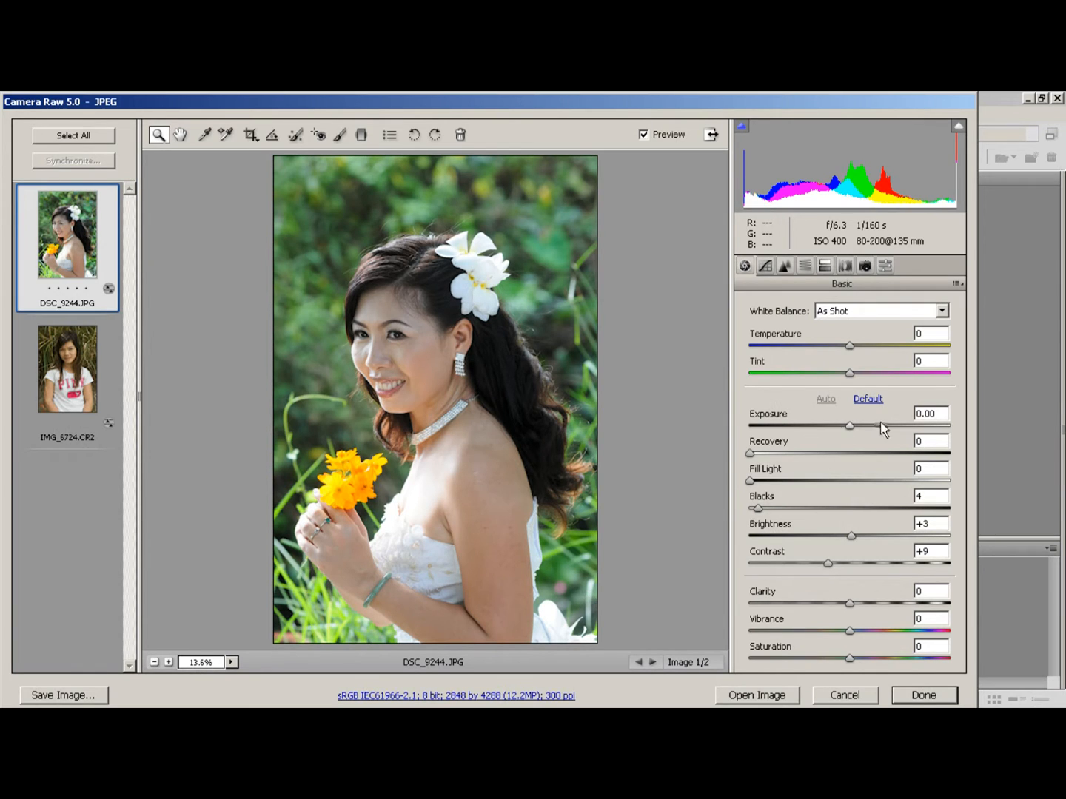
Try several exposure values on DSC_9244.JPG against the highlight clipping warning, and set Exposure to +0.30
left_click_drag(869, 421, 869, 422)
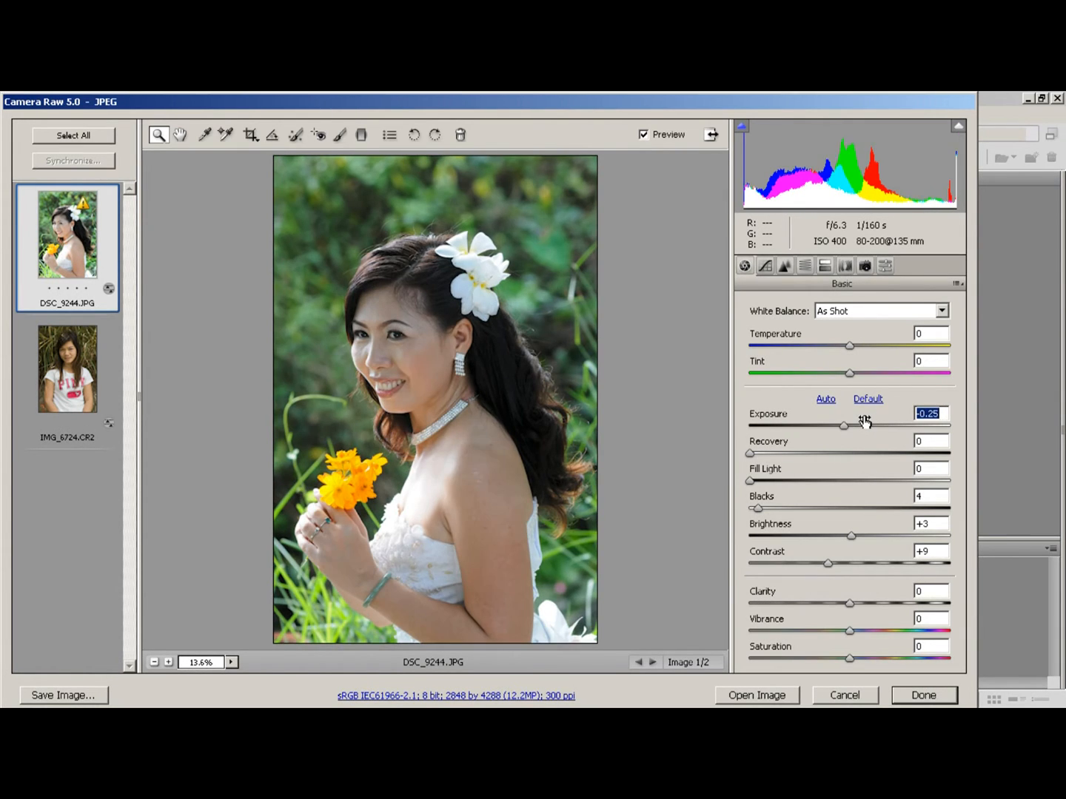
left_click_drag(875, 420, 873, 420)
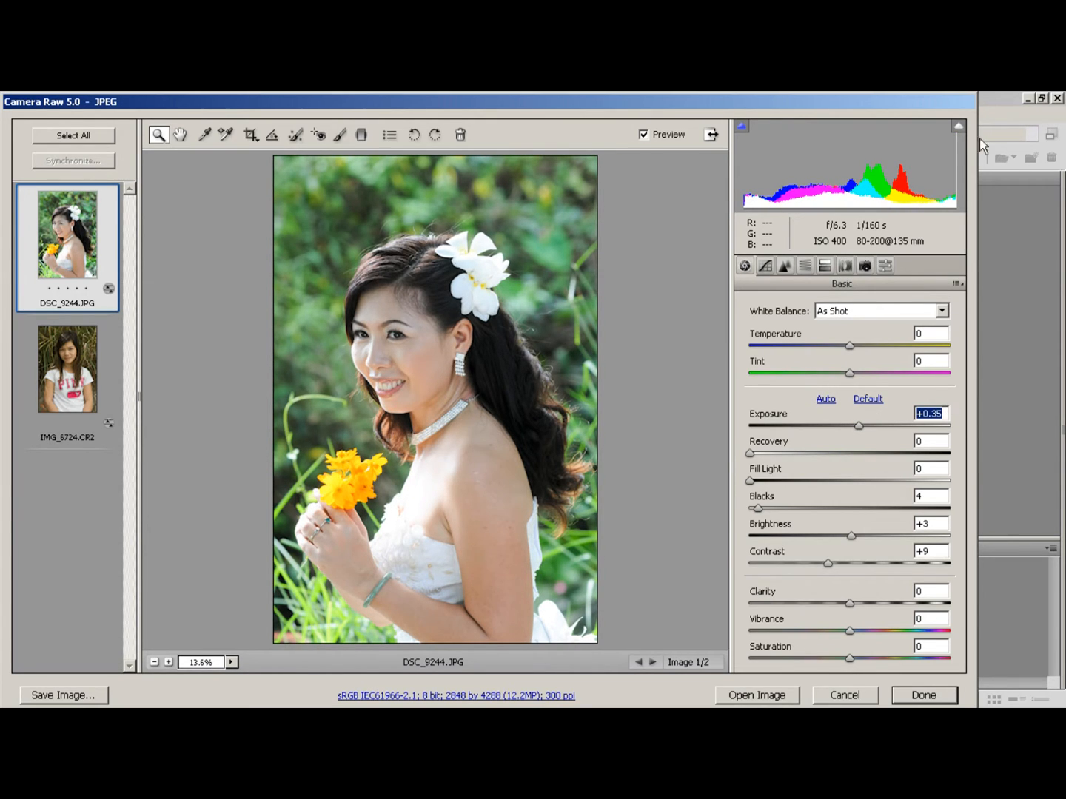
left_click(958, 127)
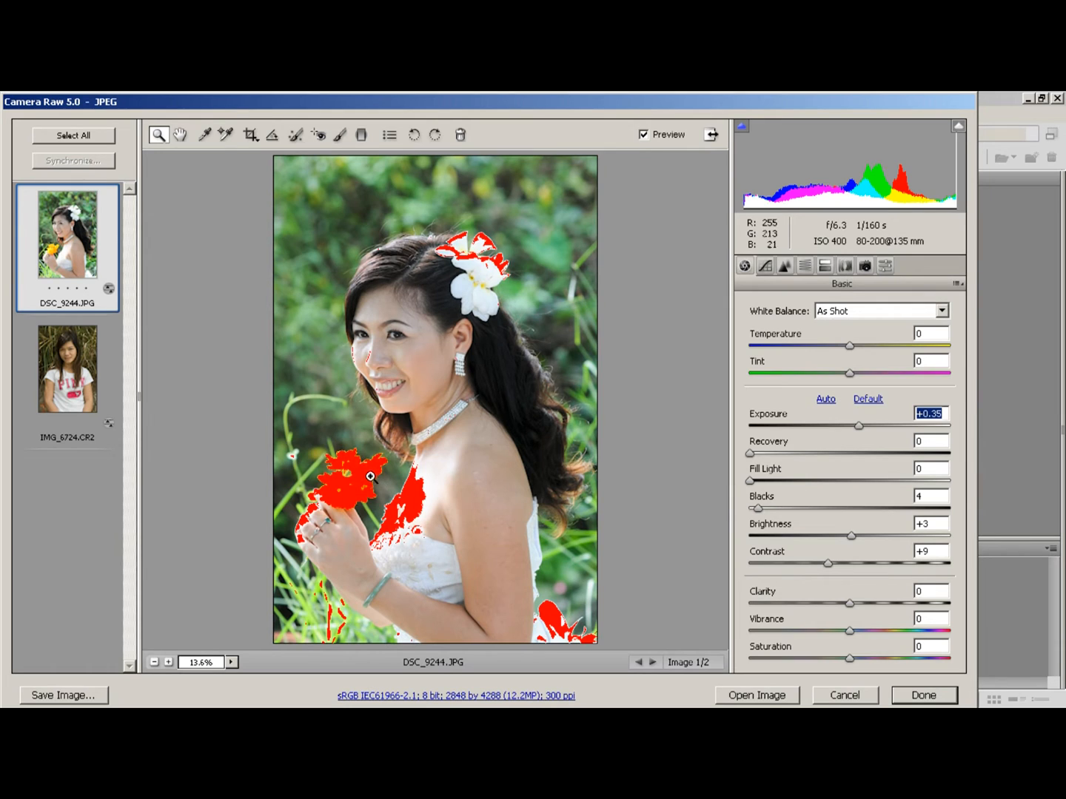
mouse_move(892, 419)
left_mouse_down()
mouse_move(849, 422)
mouse_move(881, 424)
left_mouse_up()
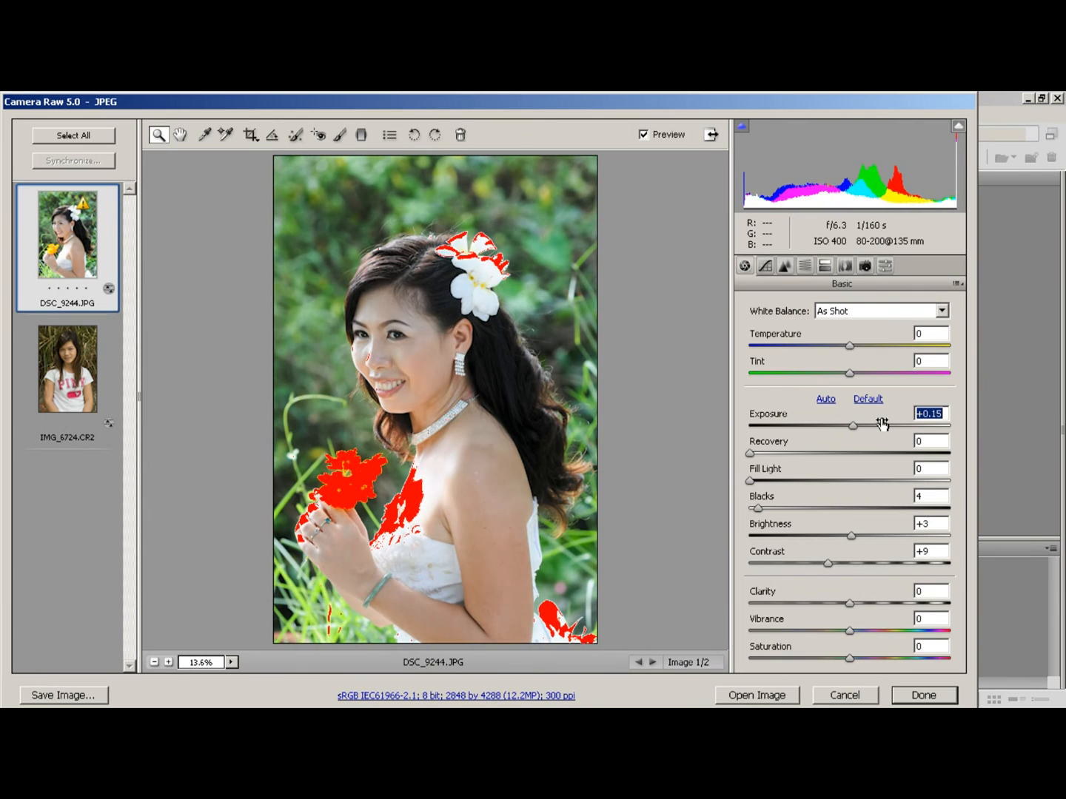
key("Up")
key("Up")
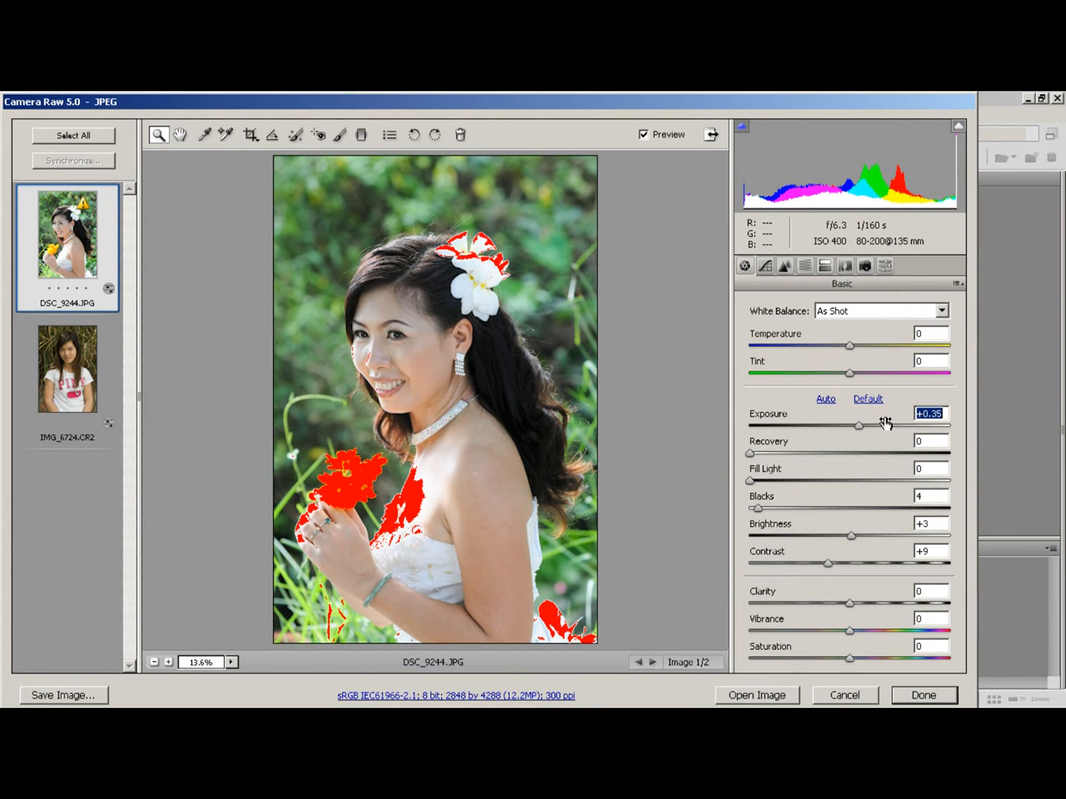
left_click(959, 128)
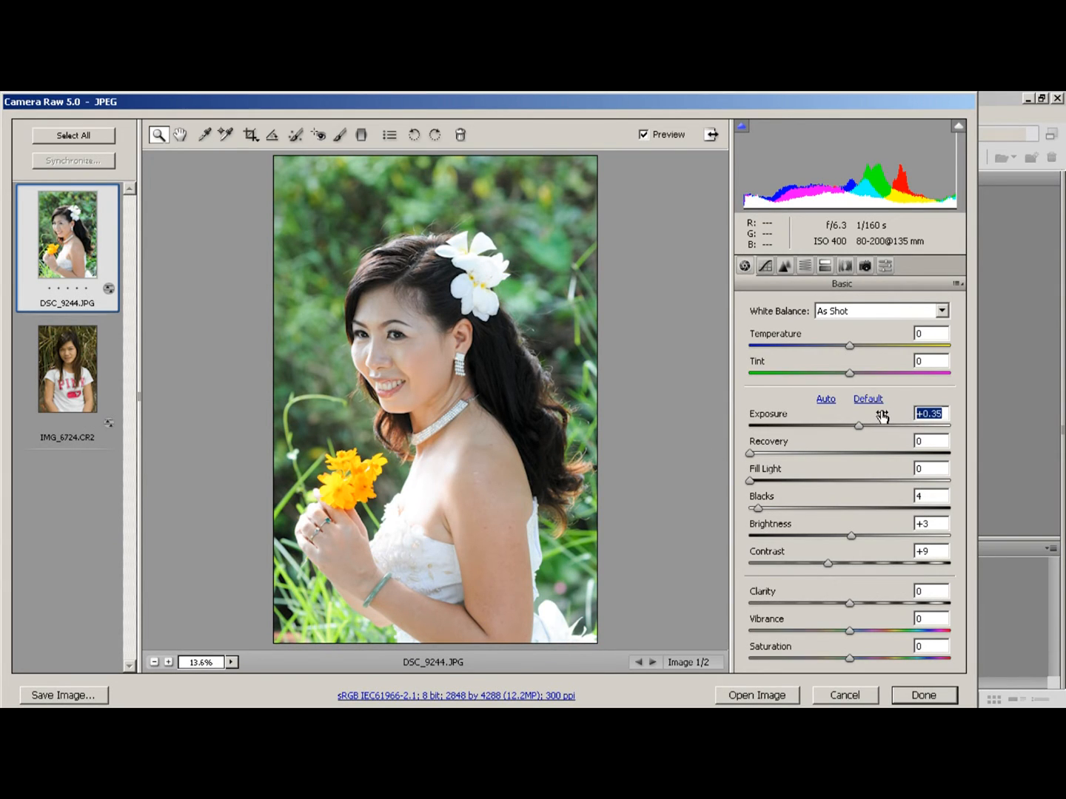
key("Down")
Set Exposure to +0.50 and Recovery to 83 with the highlight clipping warning displayed, and hide the warning
left_click(957, 126)
left_click_drag(763, 446, 870, 459)
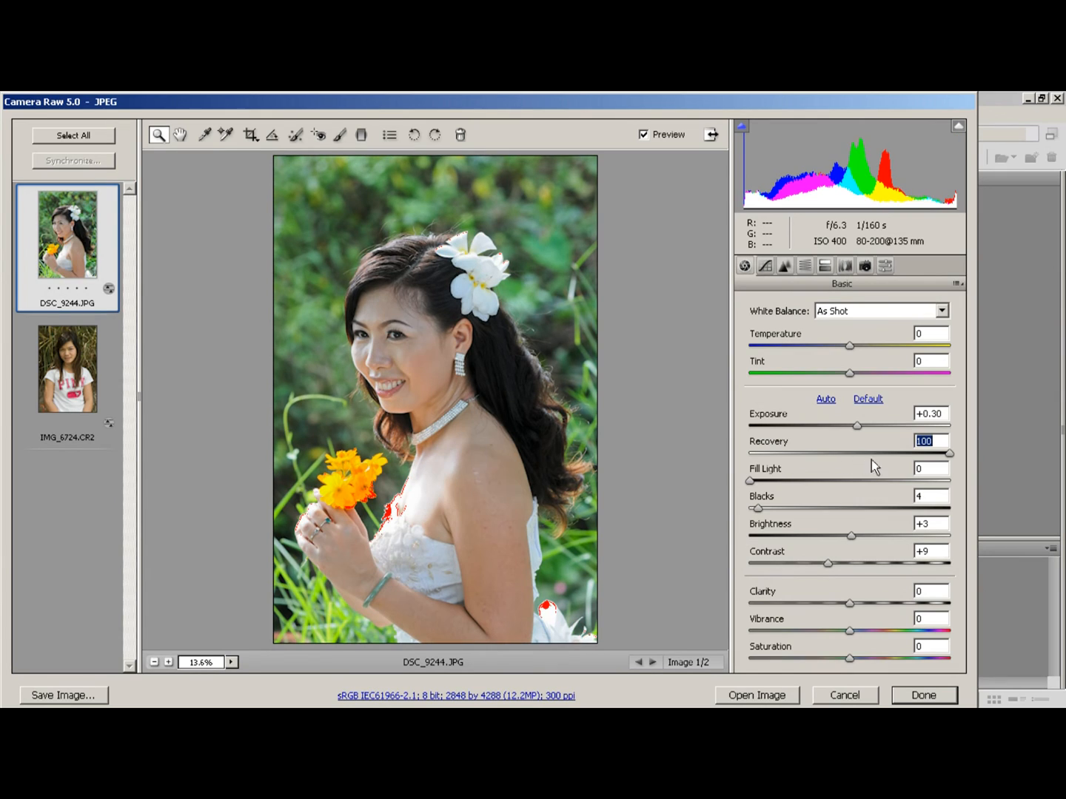
left_click_drag(949, 457, 930, 469)
left_click_drag(881, 420, 916, 453)
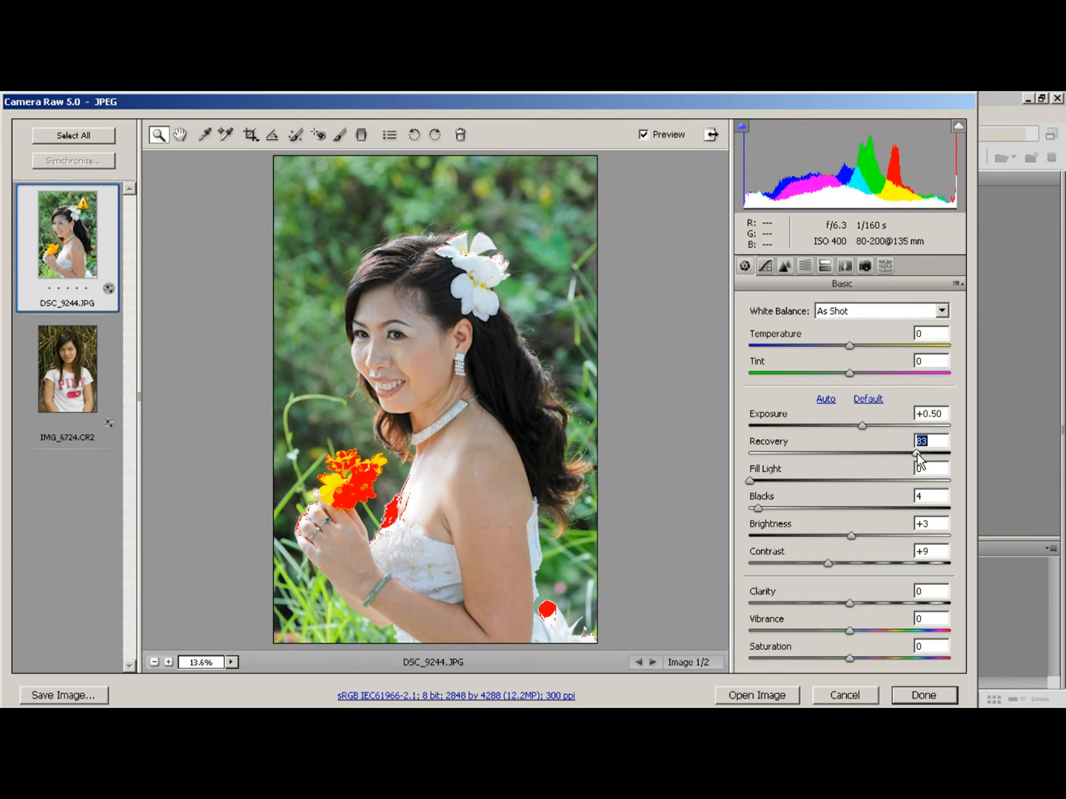
left_click(957, 125)
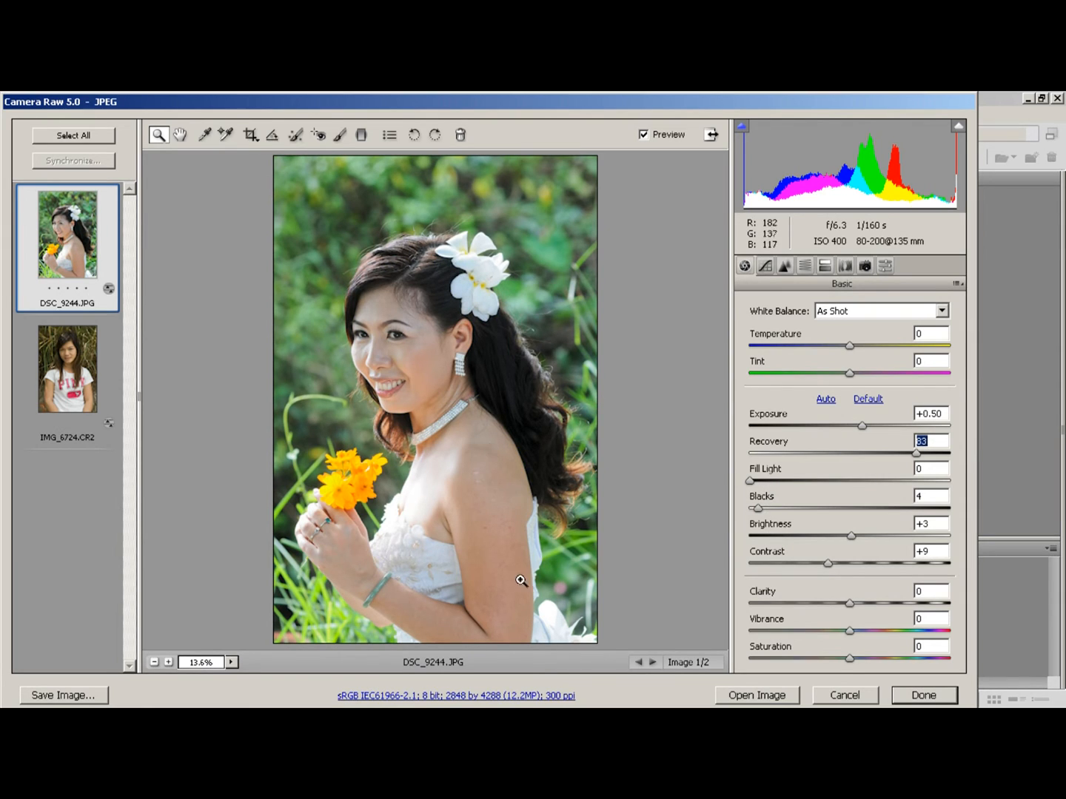
Set Fill Light to 4, Blacks to 6, Brightness to -4 and Contrast to +10
left_click_drag(771, 472, 778, 507)
left_click(777, 507)
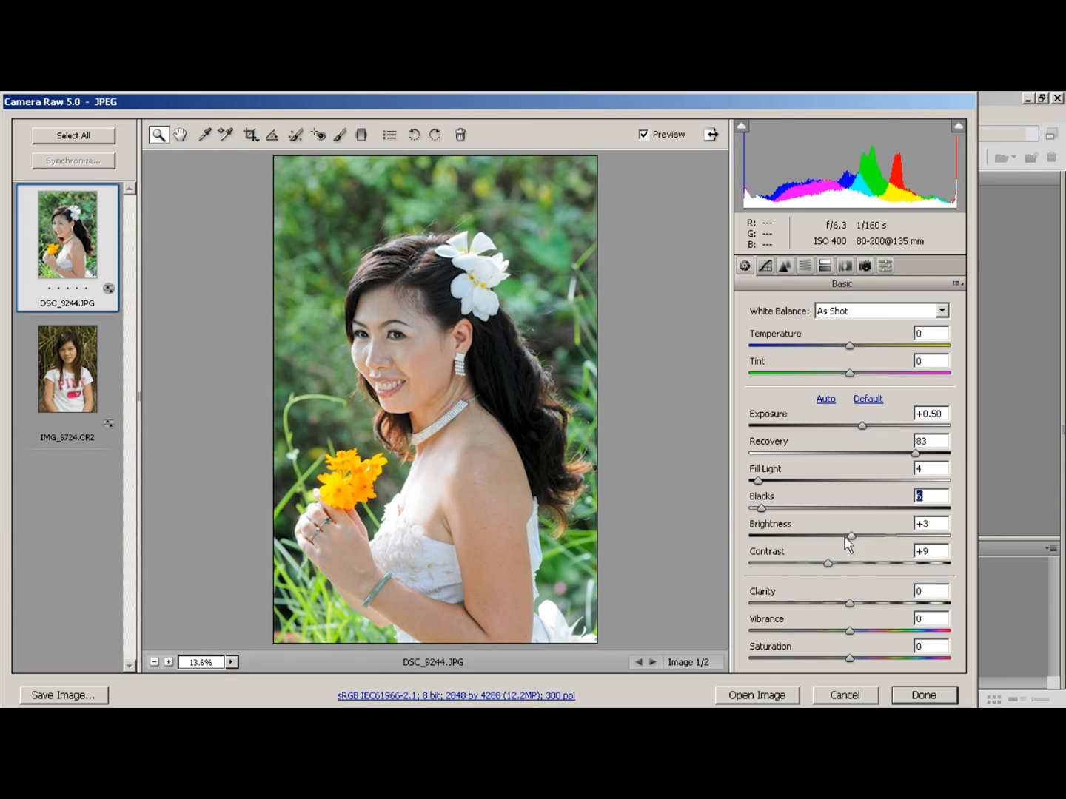
left_click_drag(874, 529, 851, 557)
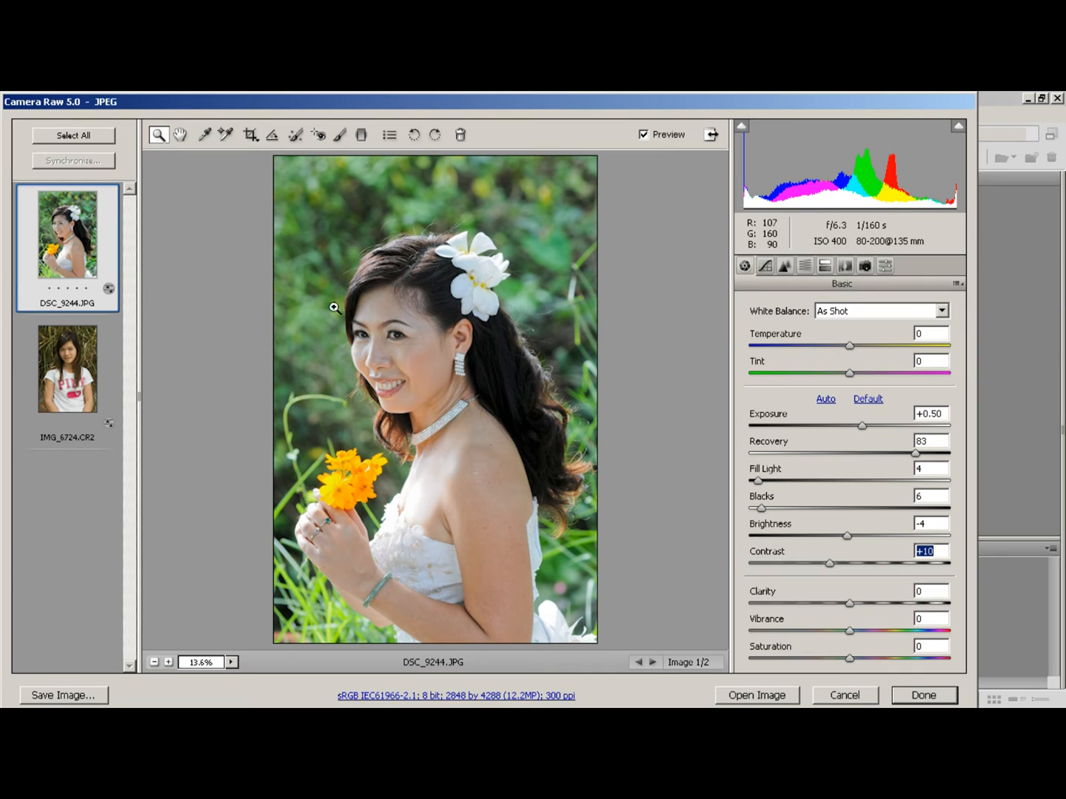
Try Clarity at +93 while inspecting the woman's face, and soften the skin by setting Clarity to -16
left_click_drag(308, 230, 511, 443)
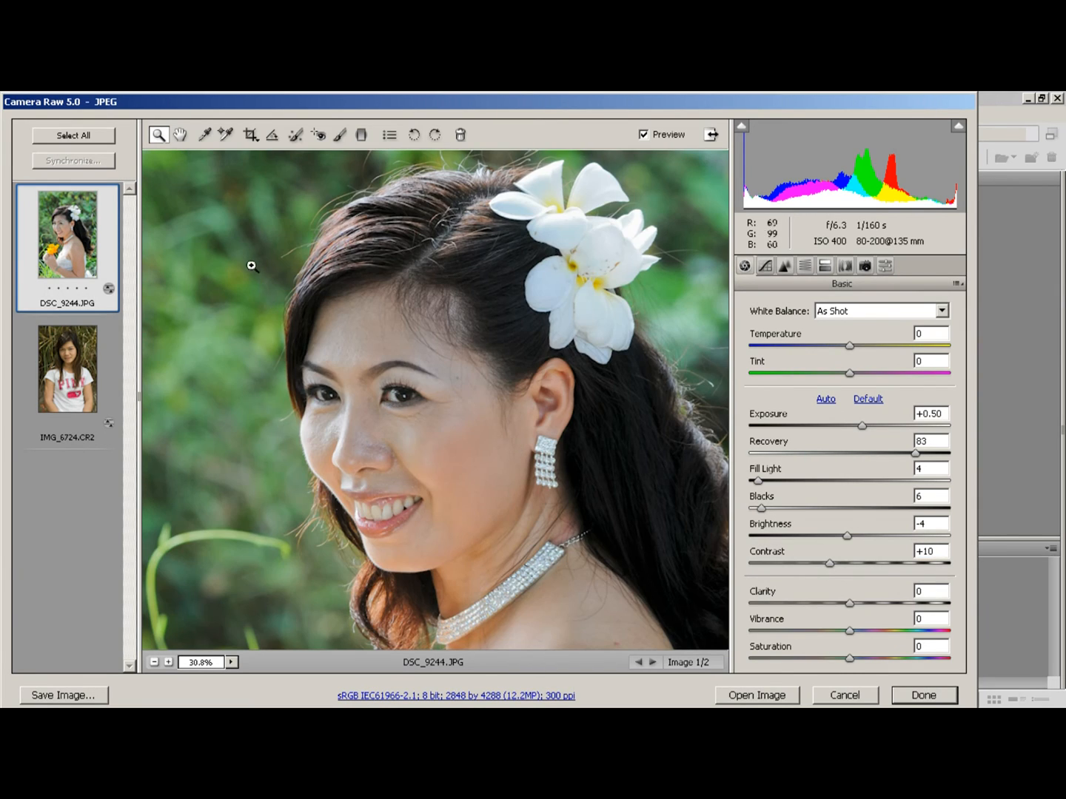
left_click_drag(264, 268, 525, 597)
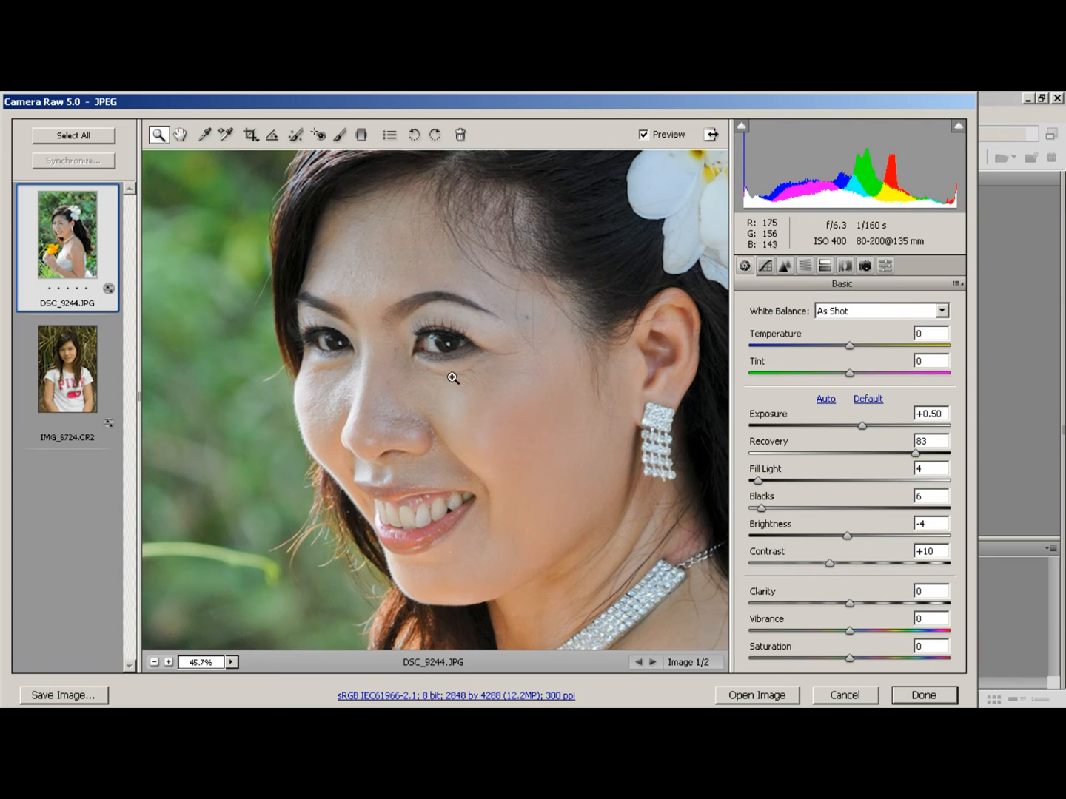
left_click_drag(877, 598, 944, 604)
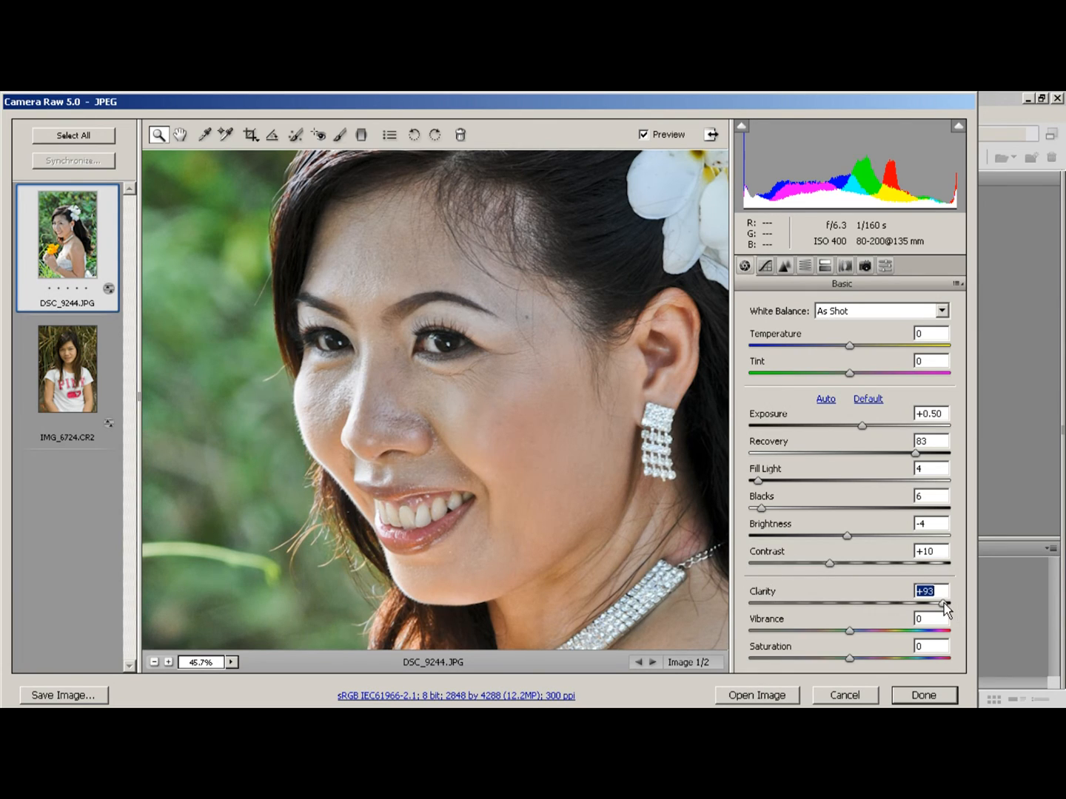
left_click_drag(943, 603, 837, 603)
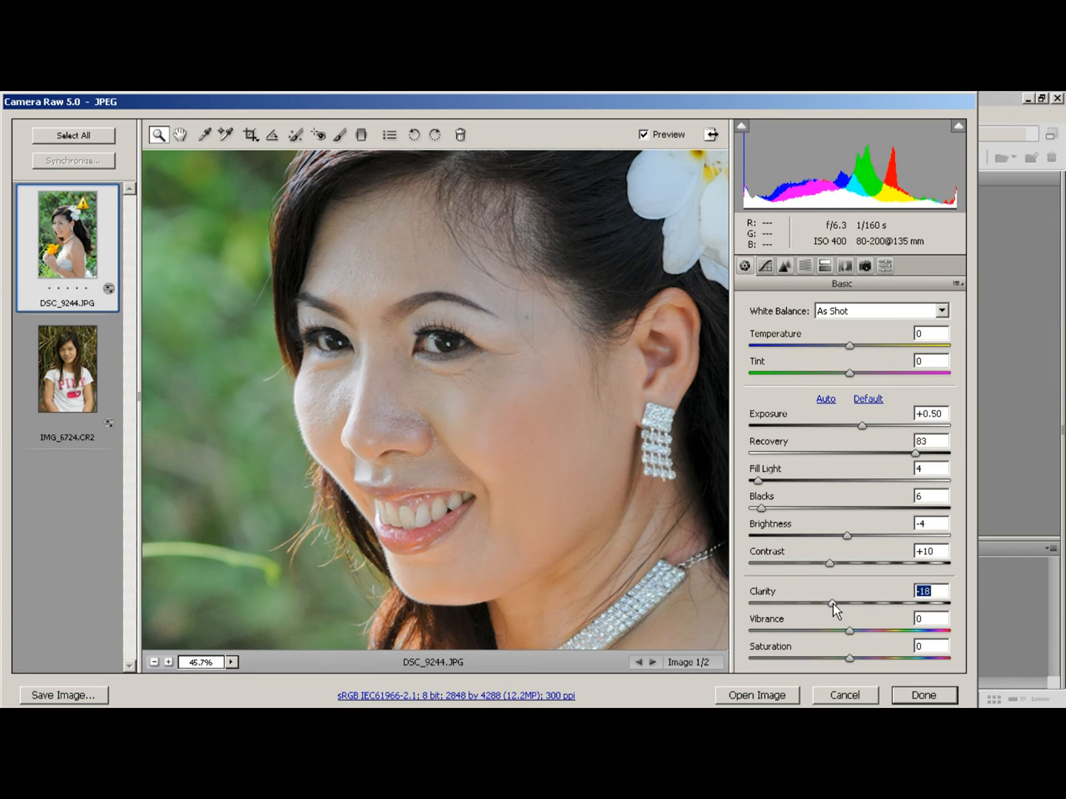
left_click_drag(832, 603, 835, 607)
left_click_drag(838, 604, 836, 604)
left_click(181, 135)
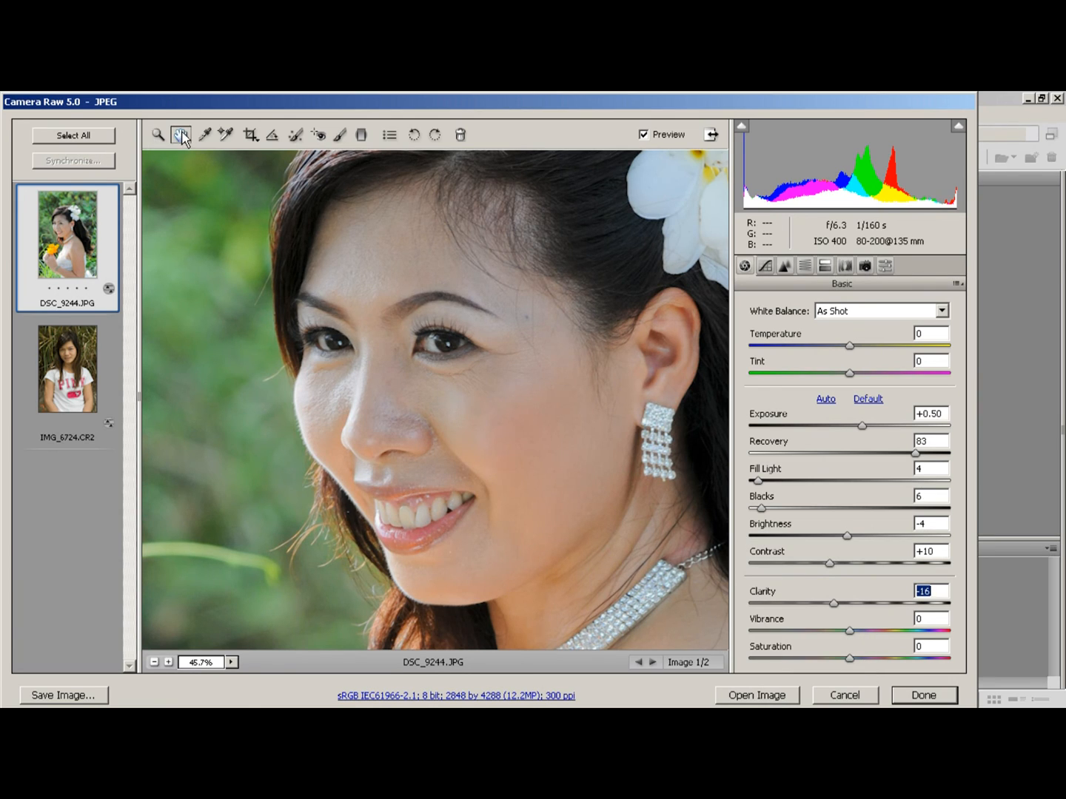
double_click(182, 135)
left_click(158, 135)
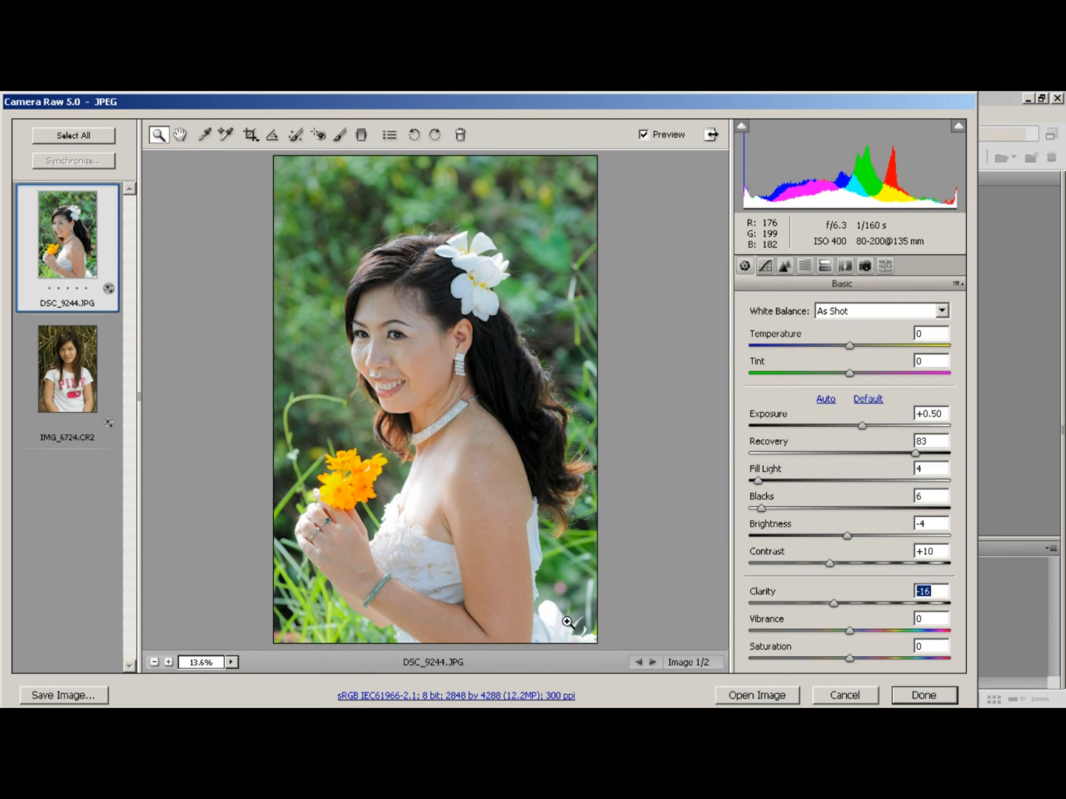
Raise the Vibrance of the portrait to +18
left_click_drag(310, 268, 501, 444)
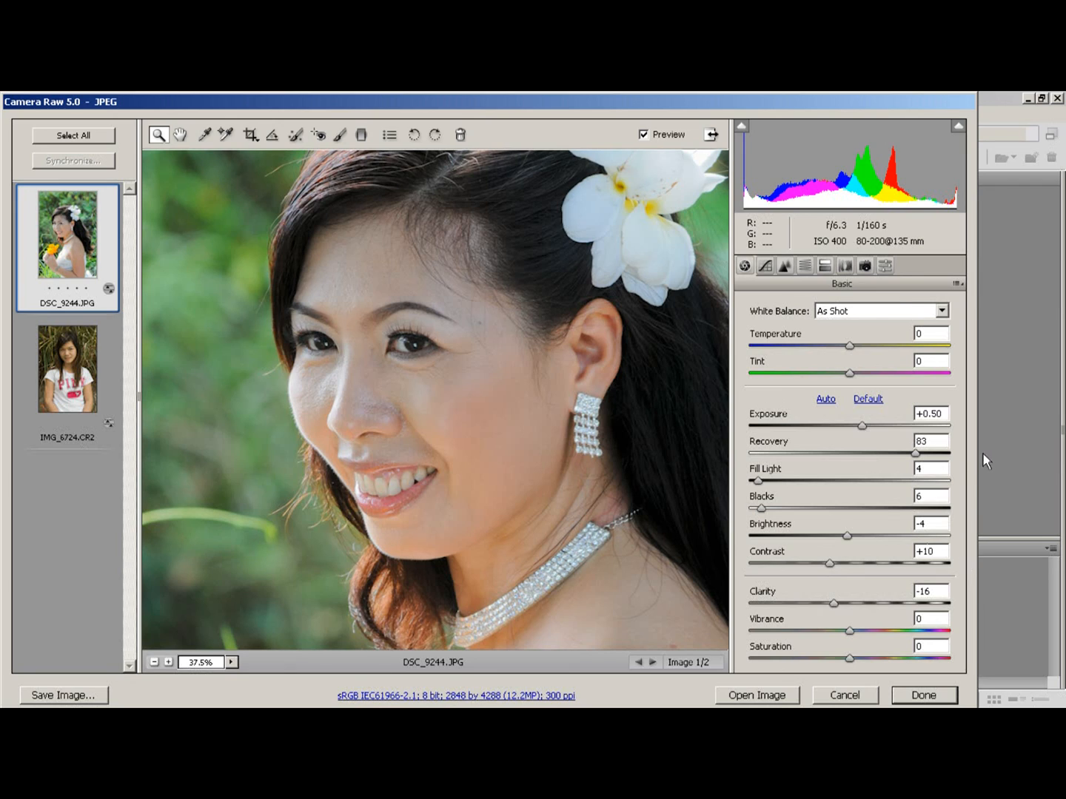
left_click(877, 629)
left_click_drag(877, 630, 894, 626)
double_click(180, 135)
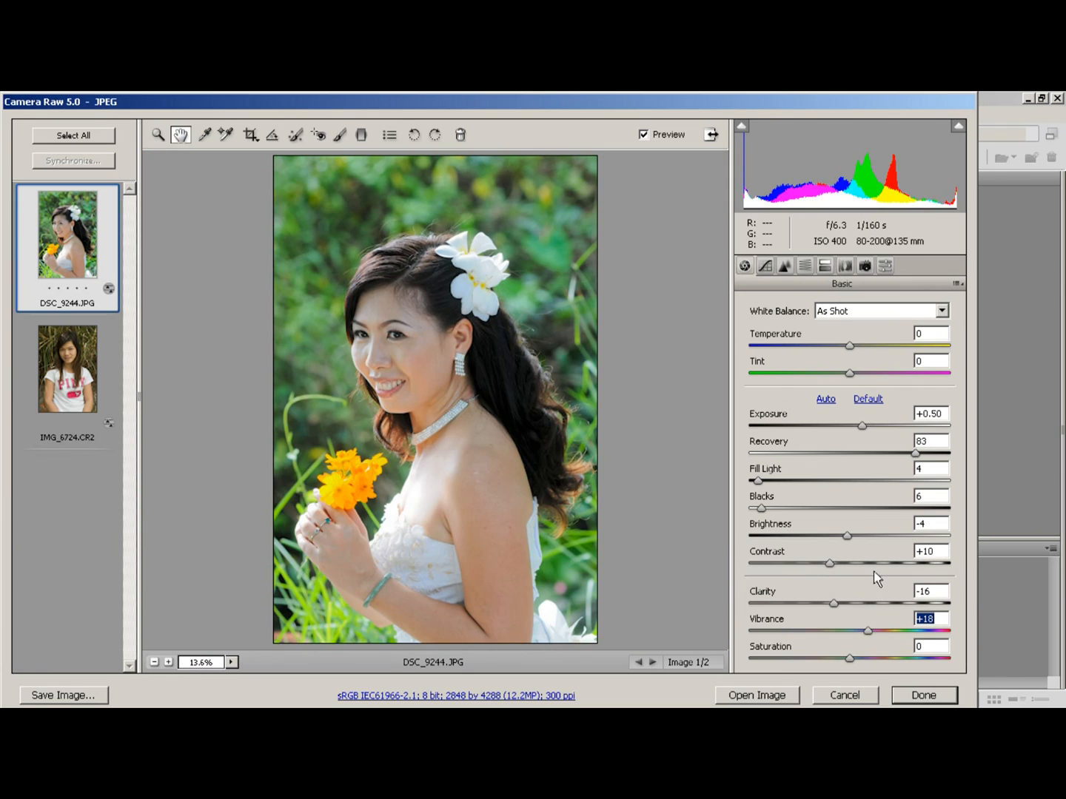